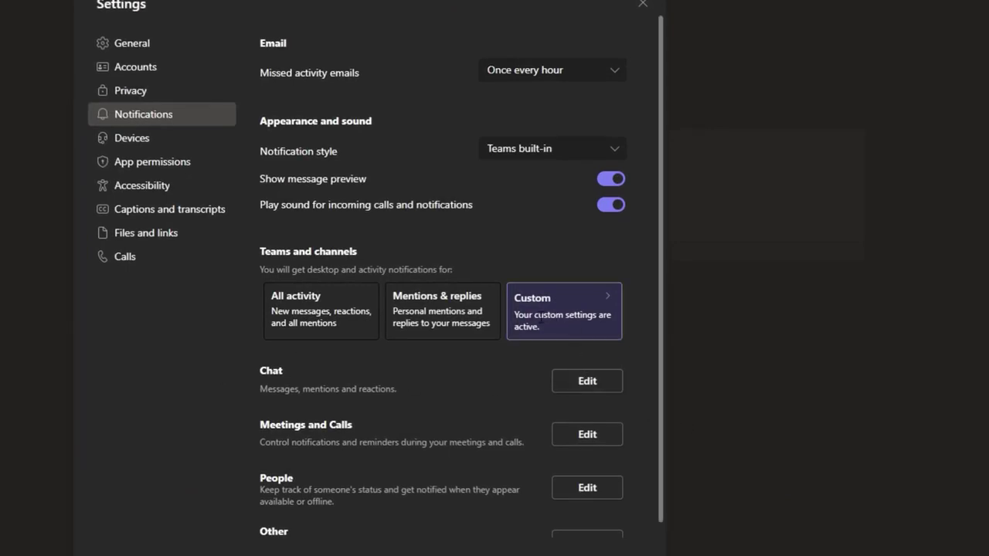
{"action": "right_click", "coordinate": [537, 315]}
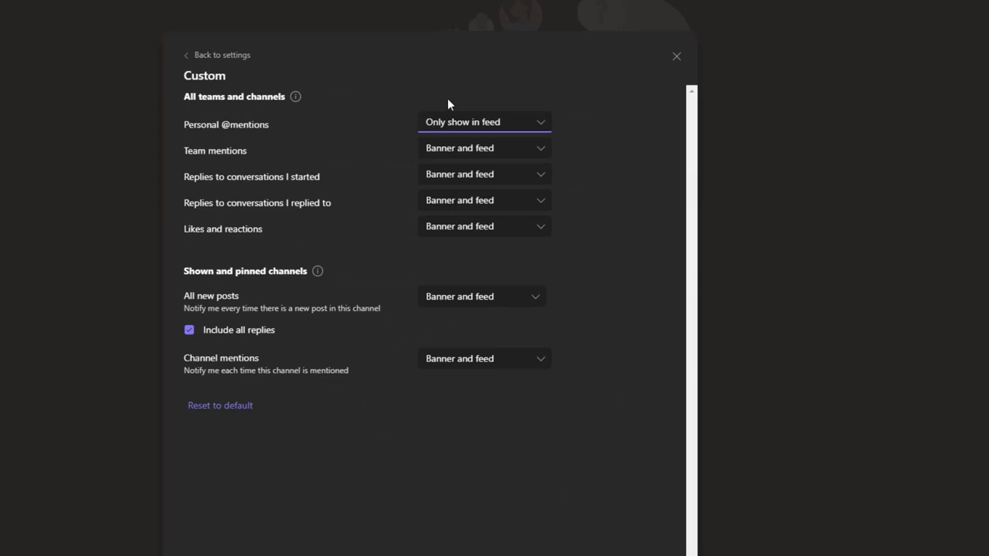
{"action": "left_click", "coordinate": [541, 125]}
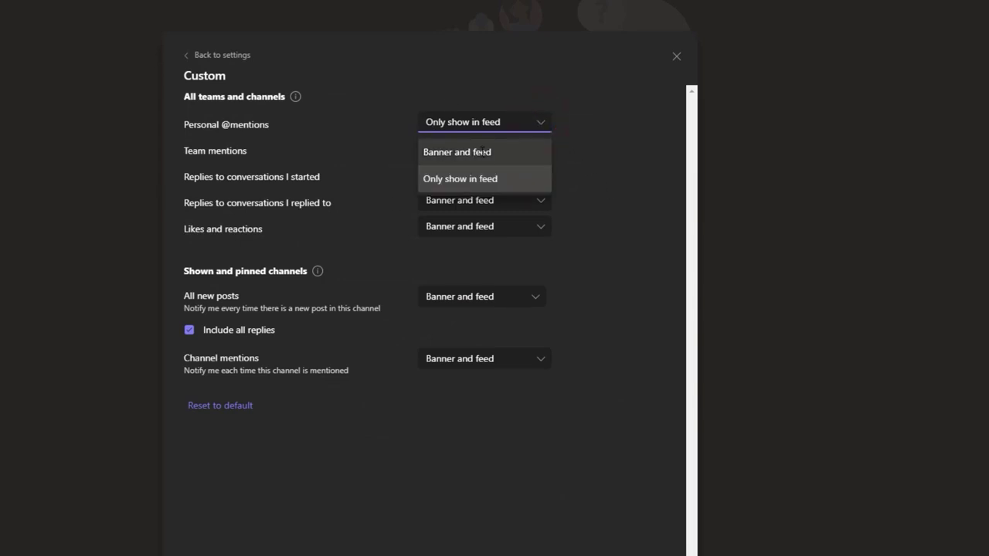
{"action": "left_click", "coordinate": [482, 152]}
{"action": "left_click", "coordinate": [501, 122]}
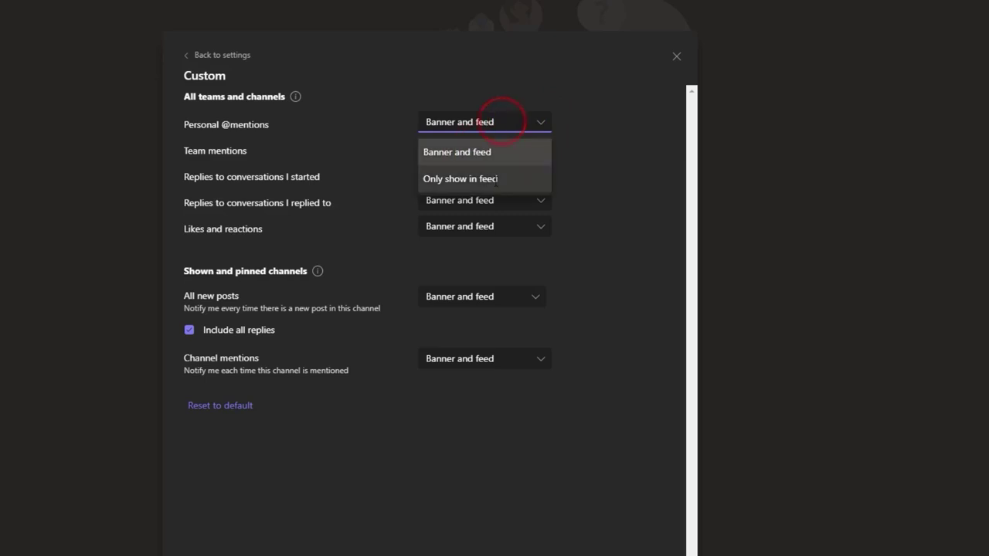
{"action": "left_click", "coordinate": [584, 178]}
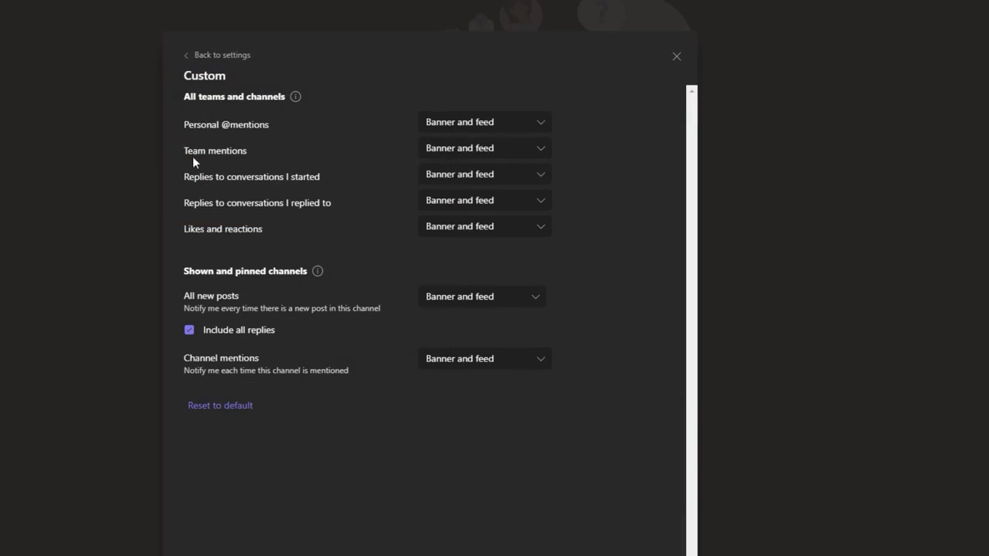
Step: Set Team mentions to Only show in feed and Likes and reactions to Off
{"action": "left_click", "coordinate": [469, 158]}
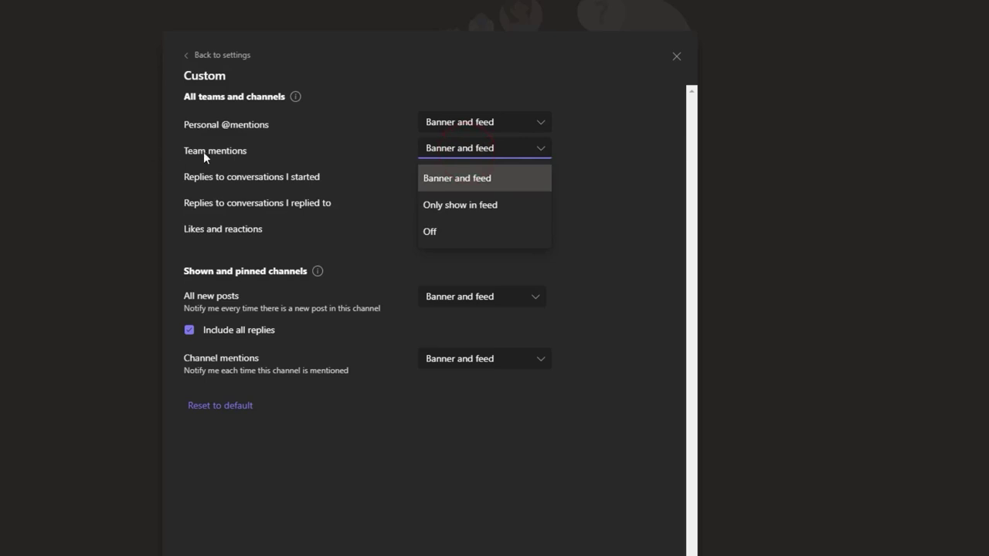
{"action": "left_click", "coordinate": [445, 204]}
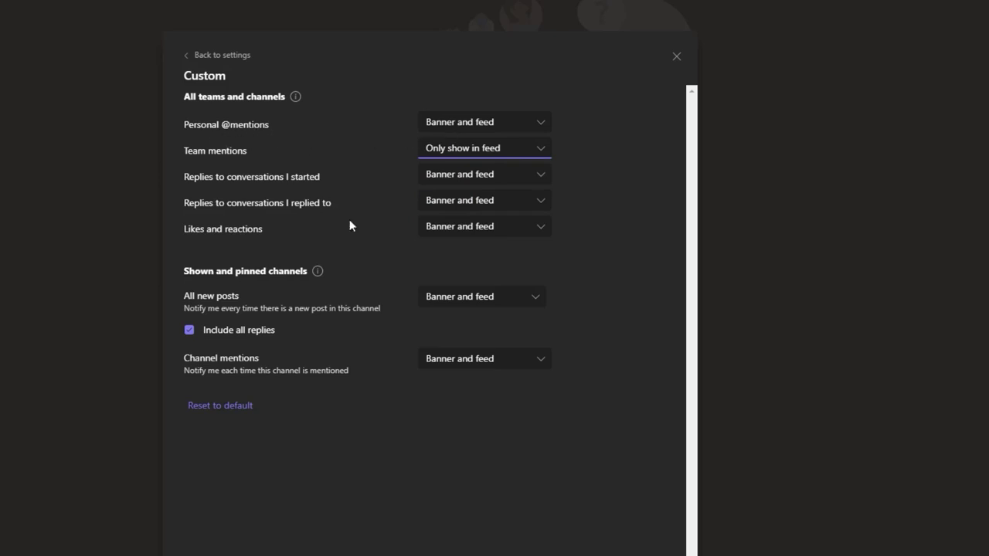
{"action": "left_click", "coordinate": [471, 226]}
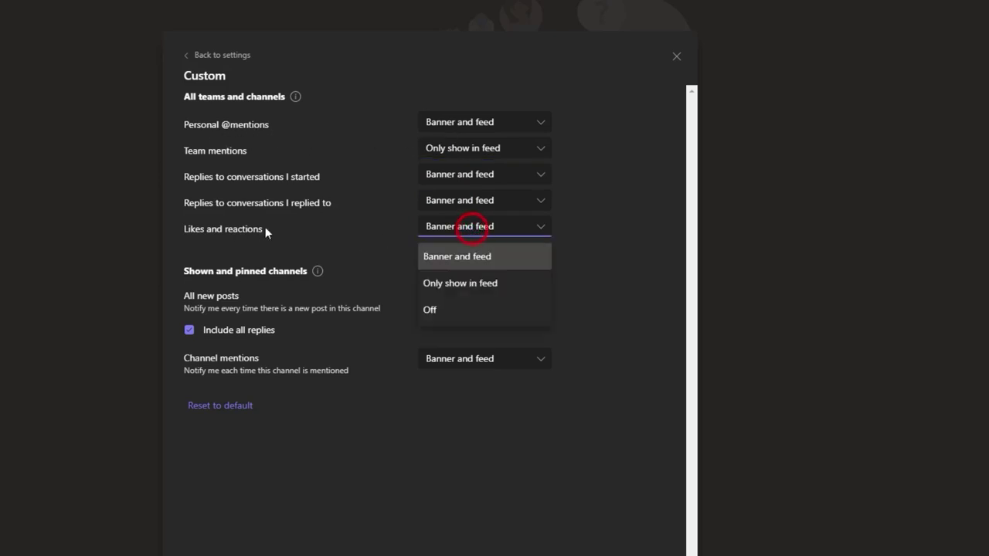
{"action": "left_click", "coordinate": [472, 317]}
{"action": "left_click", "coordinate": [612, 261]}
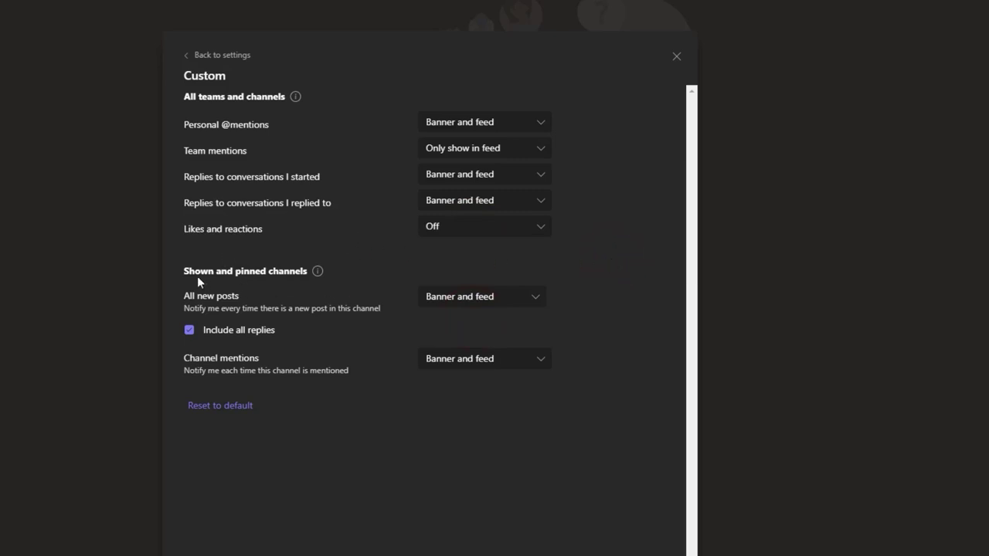
{"action": "left_click", "coordinate": [432, 272]}
Step: Close Settings, then view and dismiss the Design channel's options menu
{"action": "left_click", "coordinate": [676, 57]}
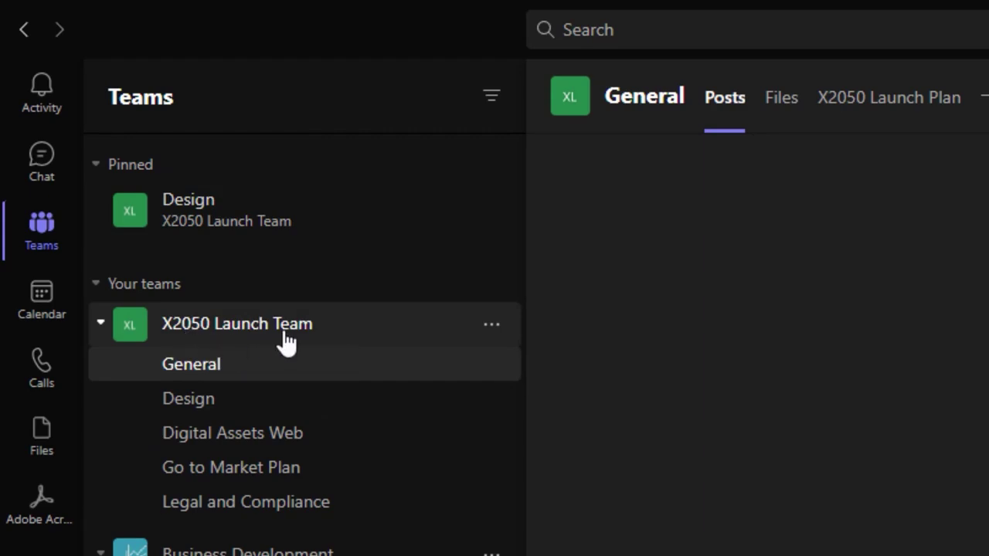
{"action": "right_click", "coordinate": [225, 411]}
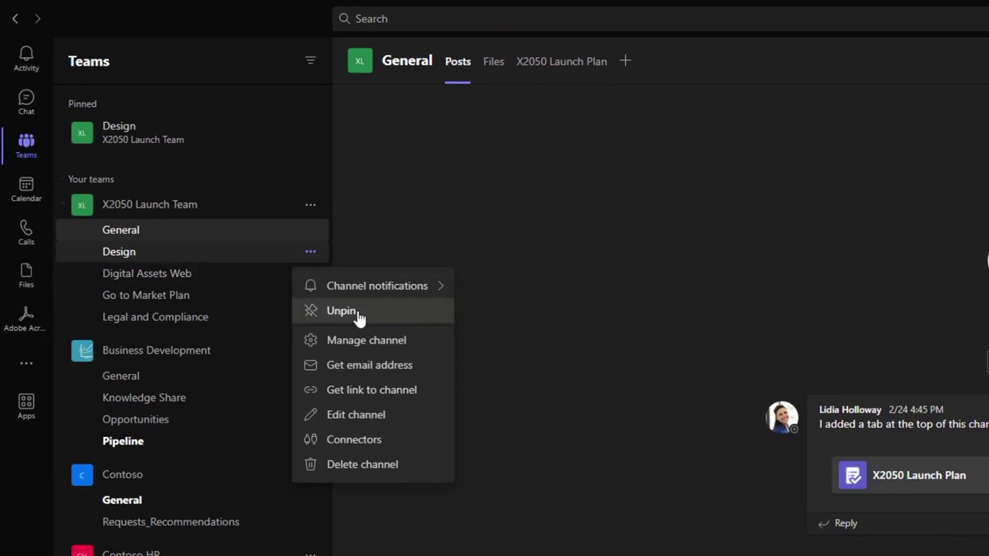
{"action": "left_click", "coordinate": [595, 322]}
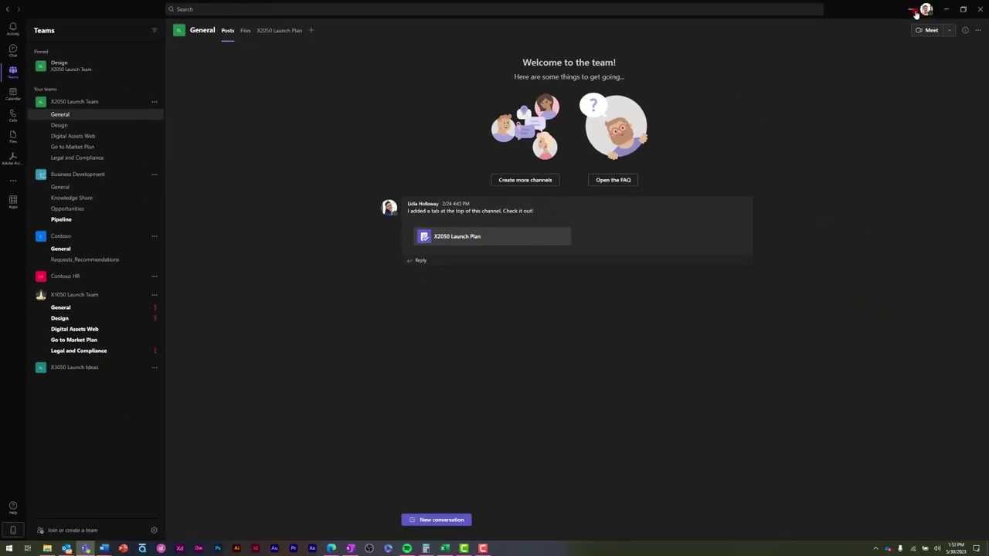
{"action": "left_click", "coordinate": [913, 10]}
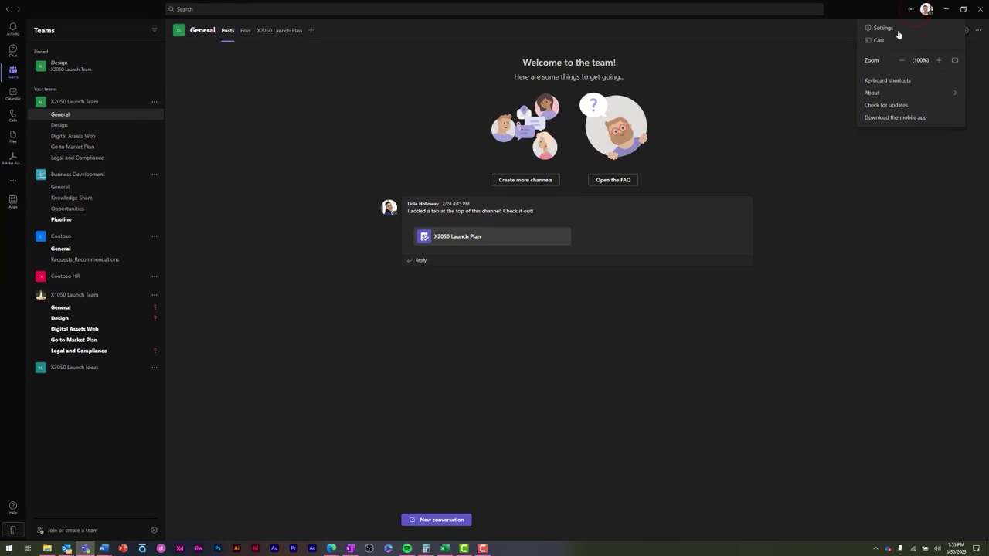
Step: Reopen Settings > Notifications and the Custom teams and channels page
{"action": "left_click", "coordinate": [897, 31]}
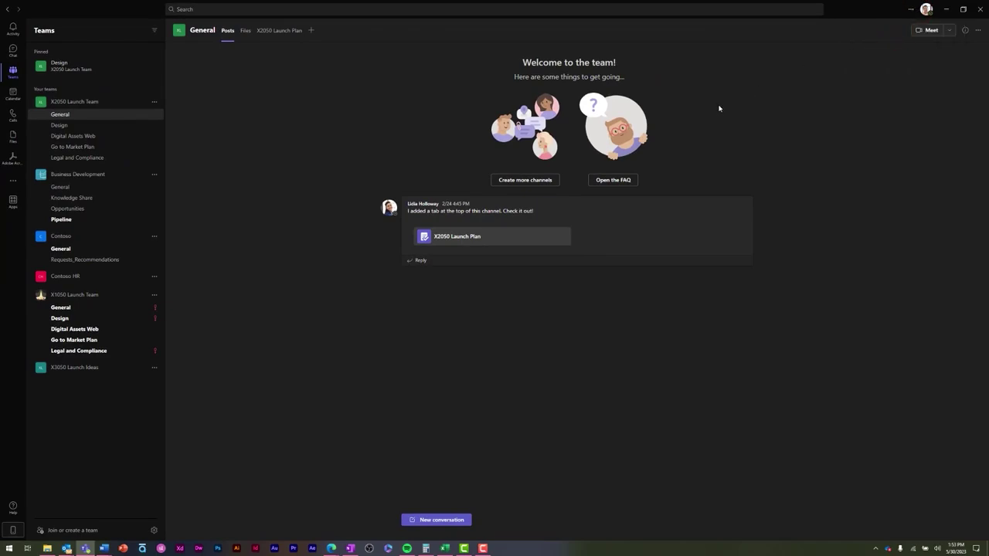
{"action": "left_click", "coordinate": [382, 190]}
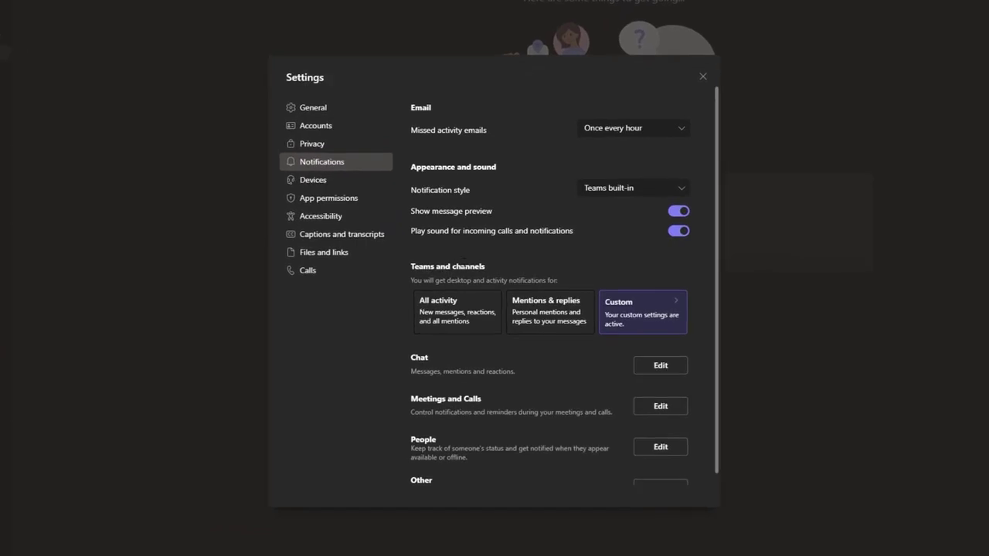
{"action": "left_click", "coordinate": [635, 315]}
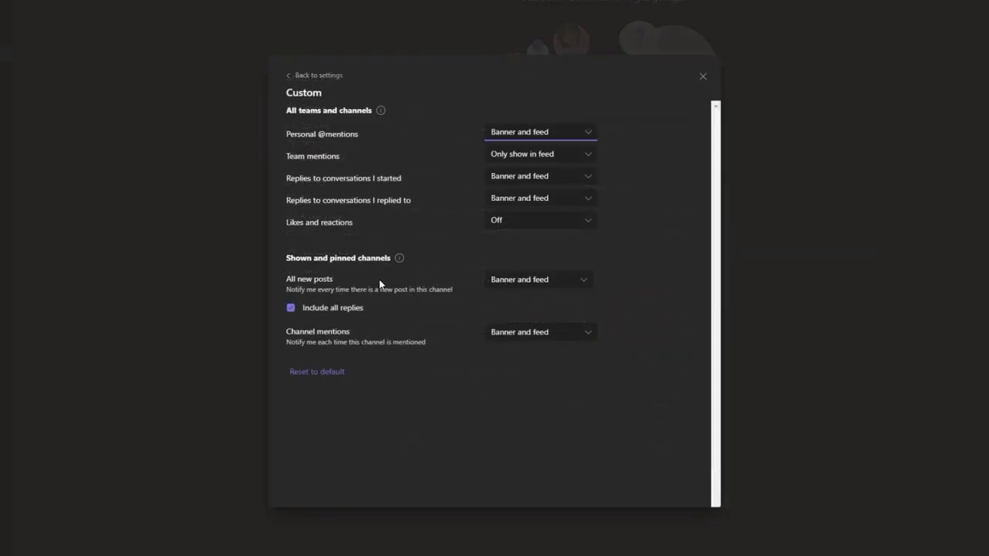
Step: Keep All new posts at Banner and feed with all replies included, then go back
{"action": "left_click", "coordinate": [516, 285]}
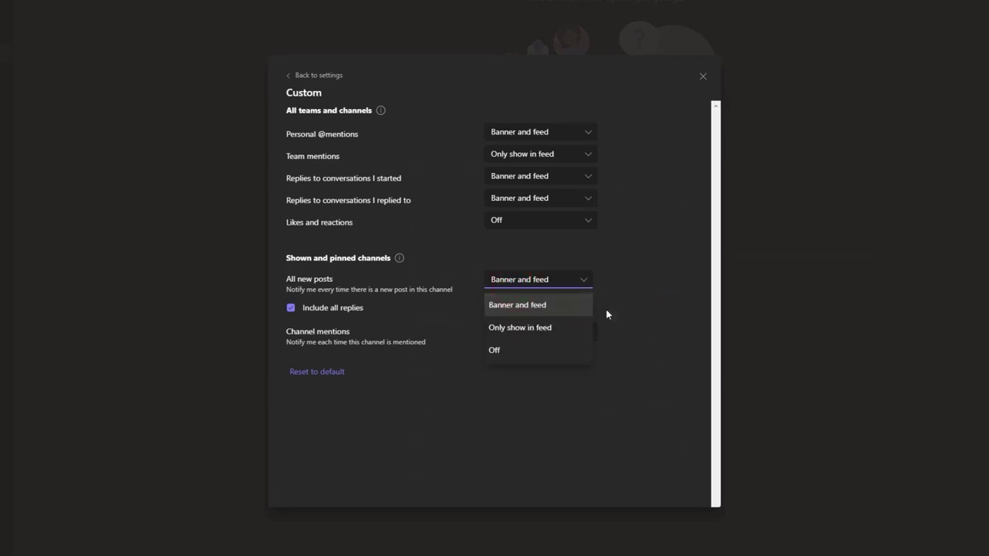
{"action": "left_click", "coordinate": [631, 309]}
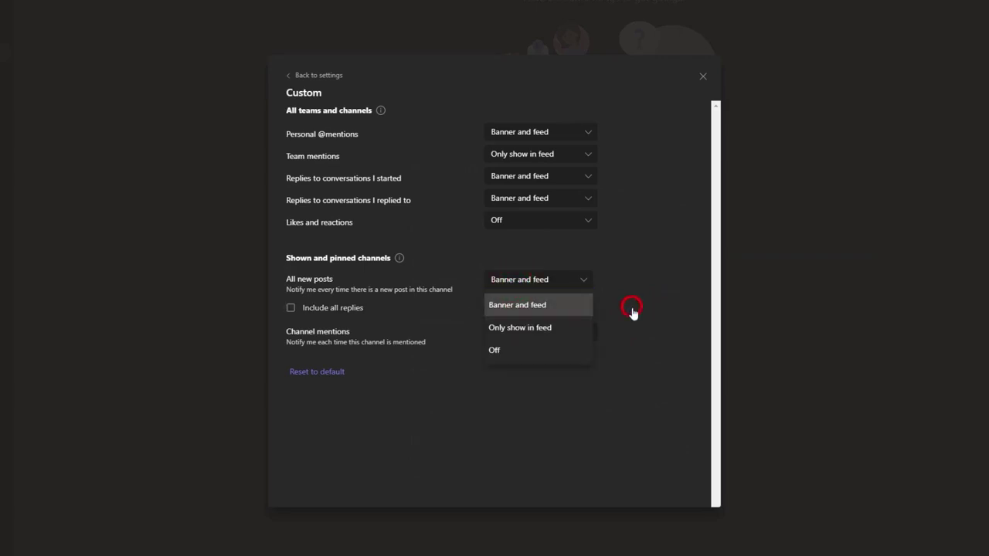
{"action": "left_click", "coordinate": [519, 308]}
{"action": "left_click", "coordinate": [291, 308]}
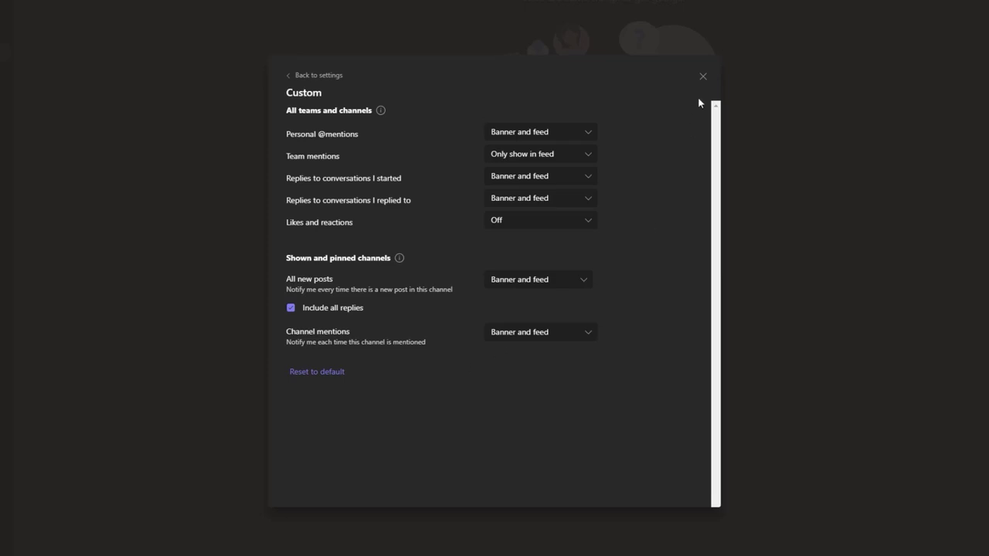
{"action": "key", "text": "Escape"}
Step: Review the Chat notification options without changes and return to Notifications settings
{"action": "scroll", "coordinate": [503, 383], "scroll_direction": "down", "scroll_amount": 1}
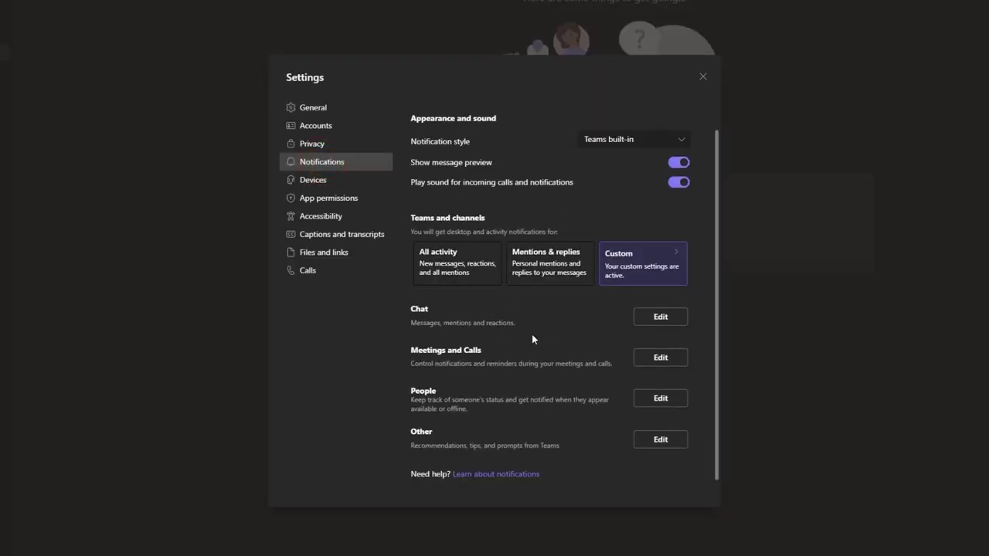
{"action": "left_click", "coordinate": [659, 318]}
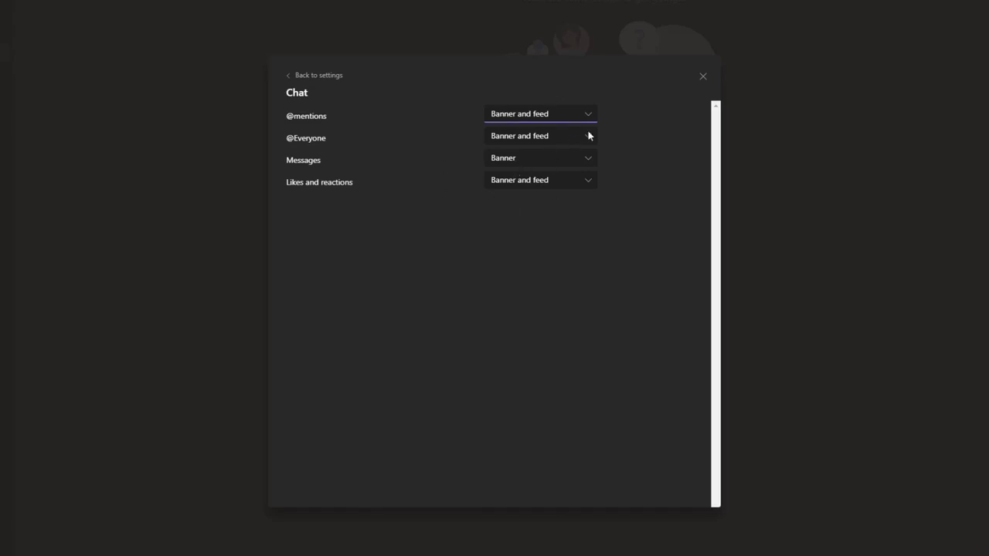
{"action": "left_click", "coordinate": [302, 82]}
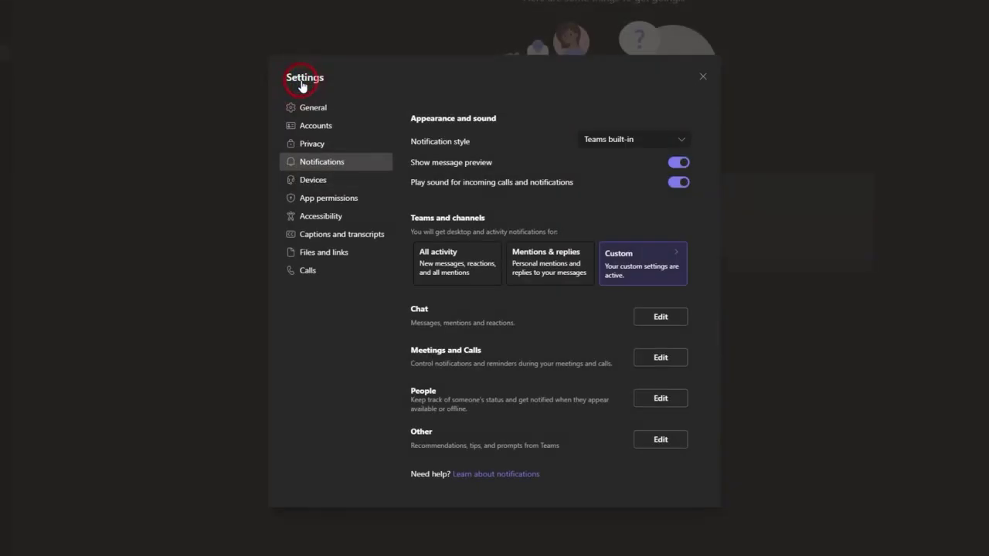
Step: Turn on muting during meetings and calls, keeping Meeting started as Banner and meeting chat unchanged
{"action": "left_click", "coordinate": [657, 362]}
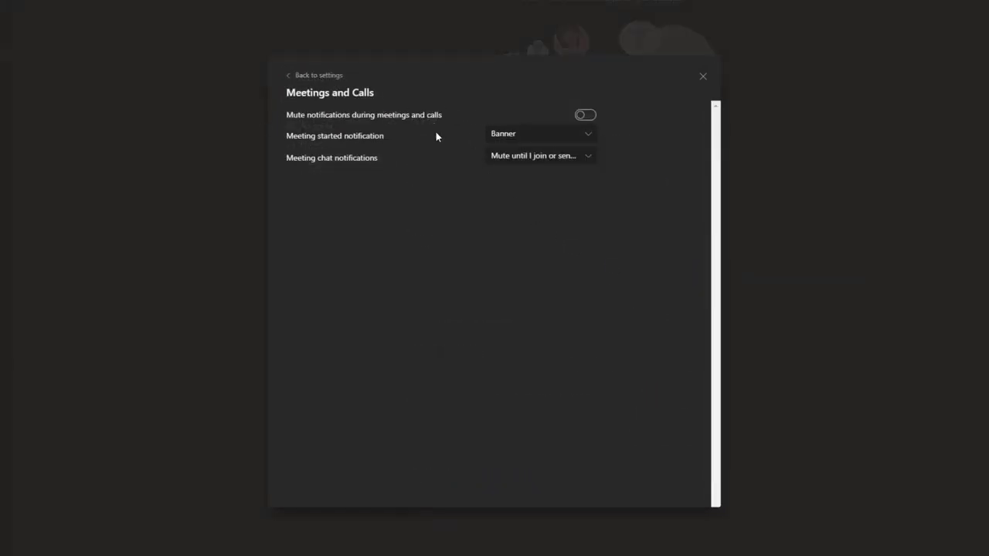
{"action": "left_click", "coordinate": [585, 116]}
{"action": "left_click", "coordinate": [525, 132]}
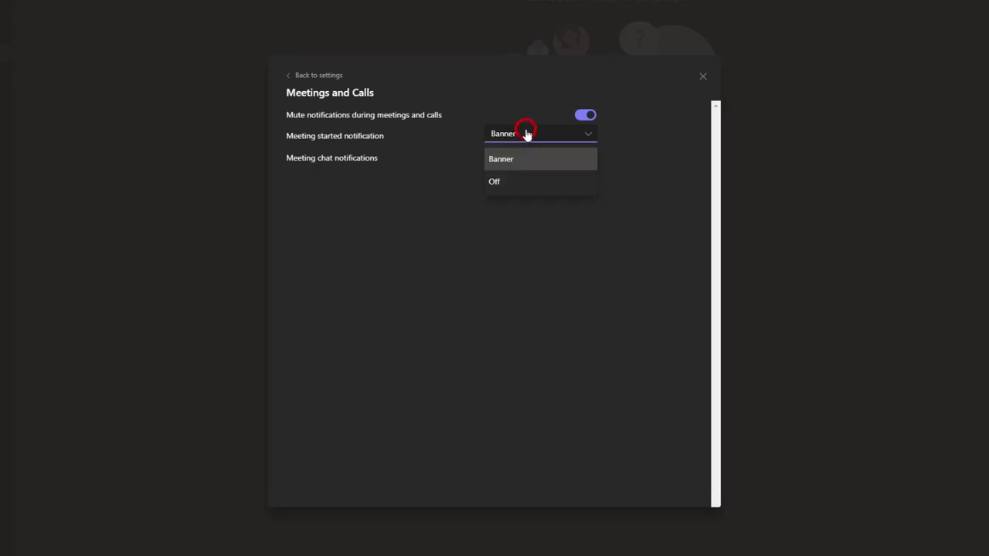
{"action": "left_click", "coordinate": [463, 243]}
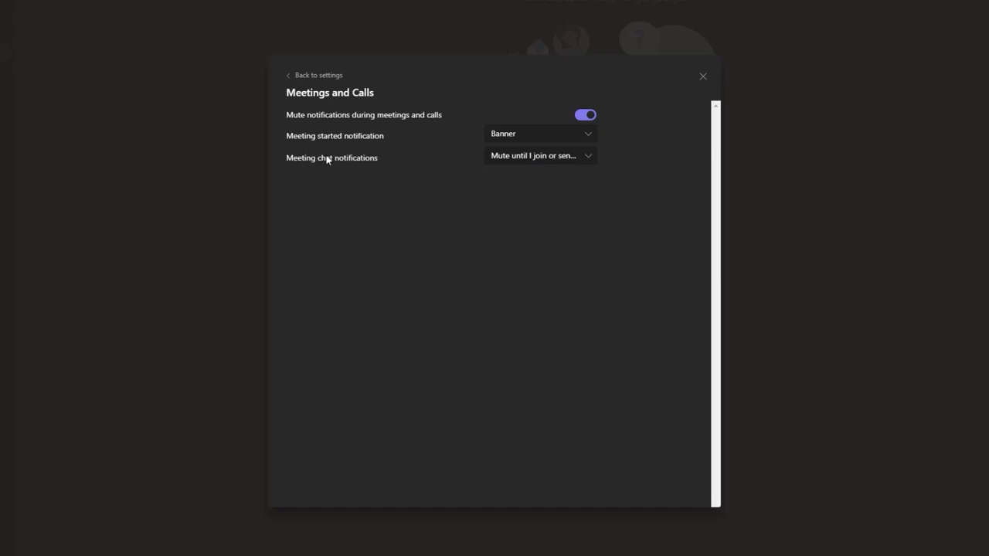
{"action": "left_click", "coordinate": [510, 157]}
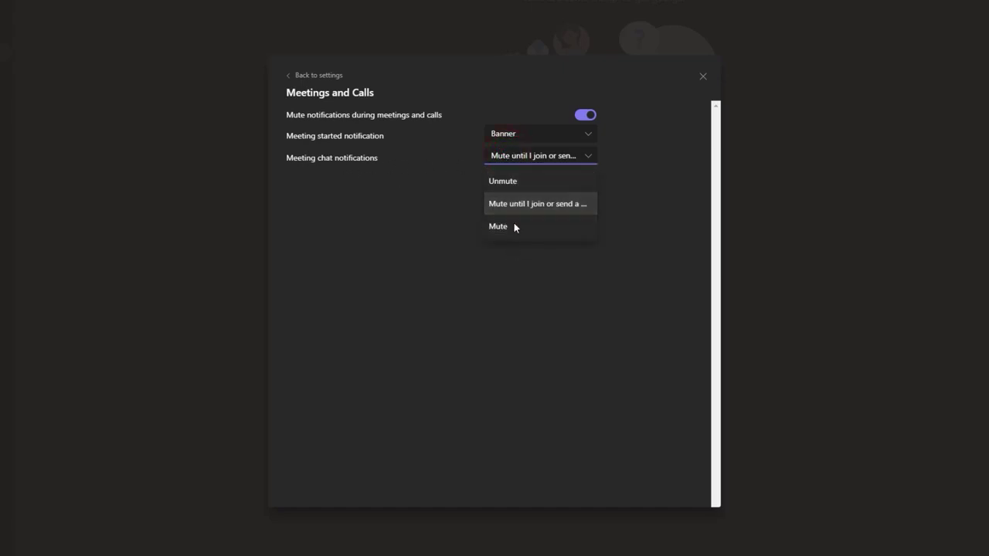
{"action": "left_click", "coordinate": [437, 279]}
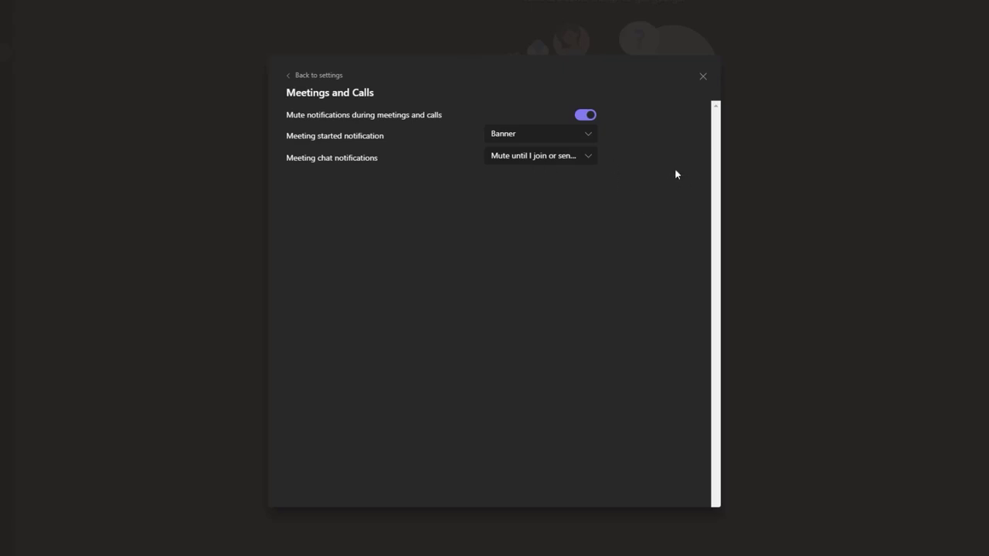
{"action": "left_click", "coordinate": [325, 76]}
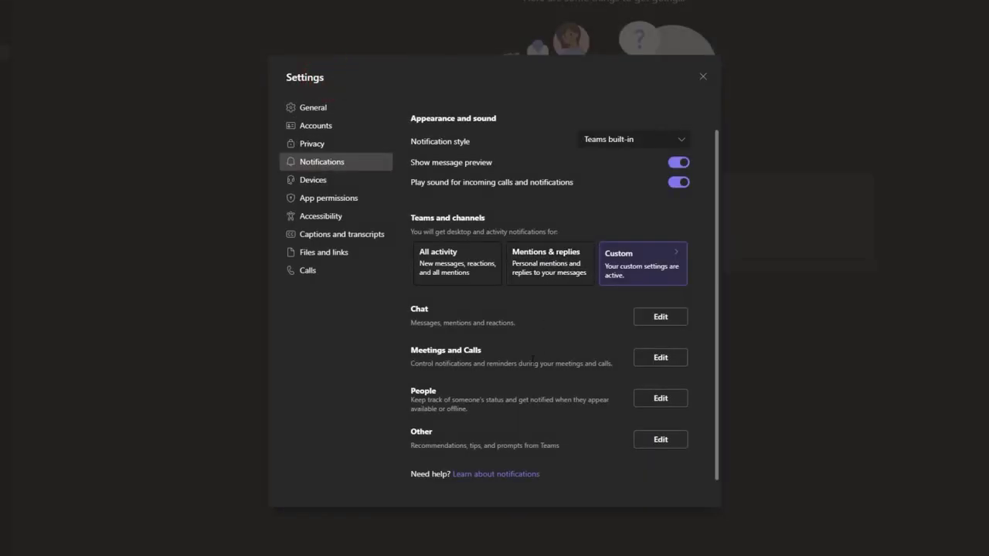
Step: Search for a colleague under People and follow their availability status
{"action": "left_click", "coordinate": [670, 399]}
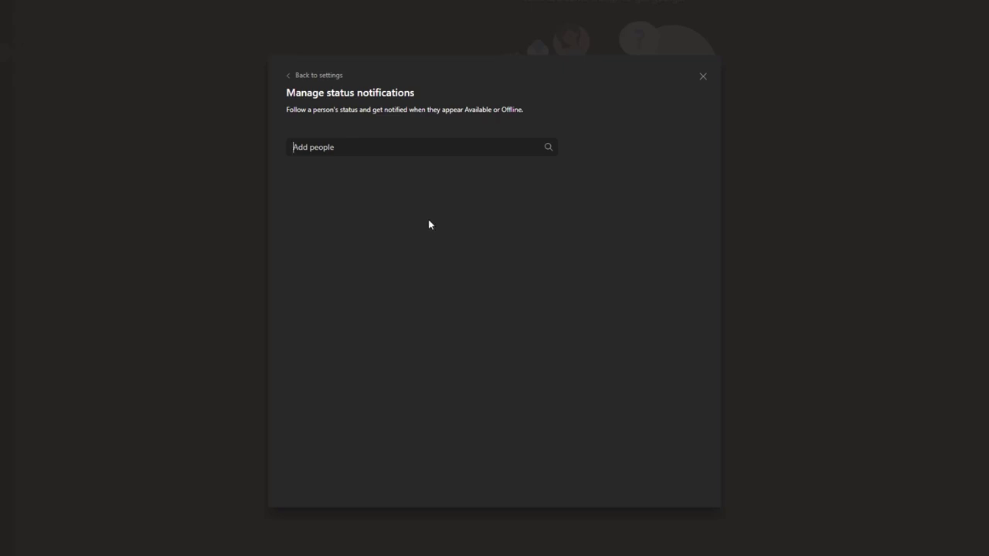
{"action": "left_click", "coordinate": [350, 144]}
{"action": "type", "text": "chr"}
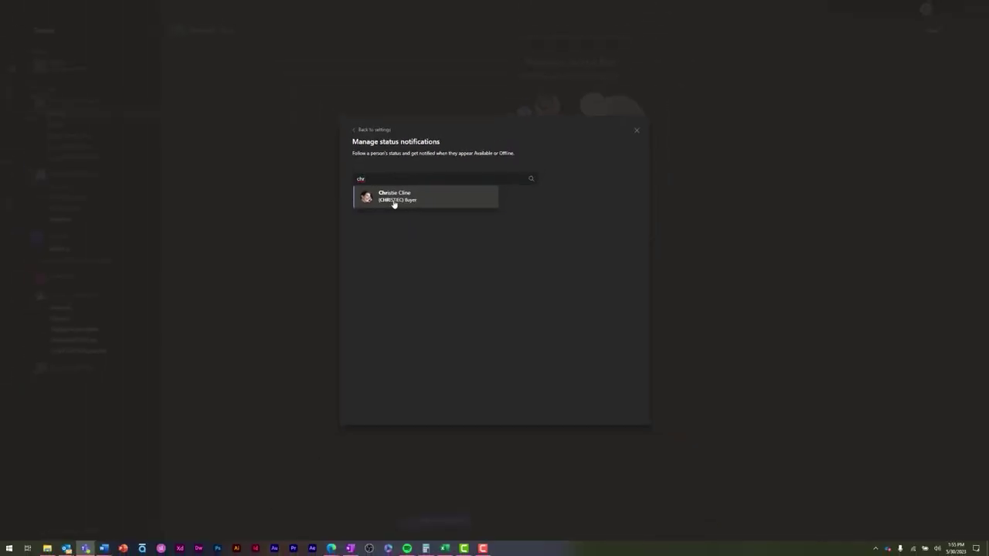
{"action": "left_click", "coordinate": [394, 199]}
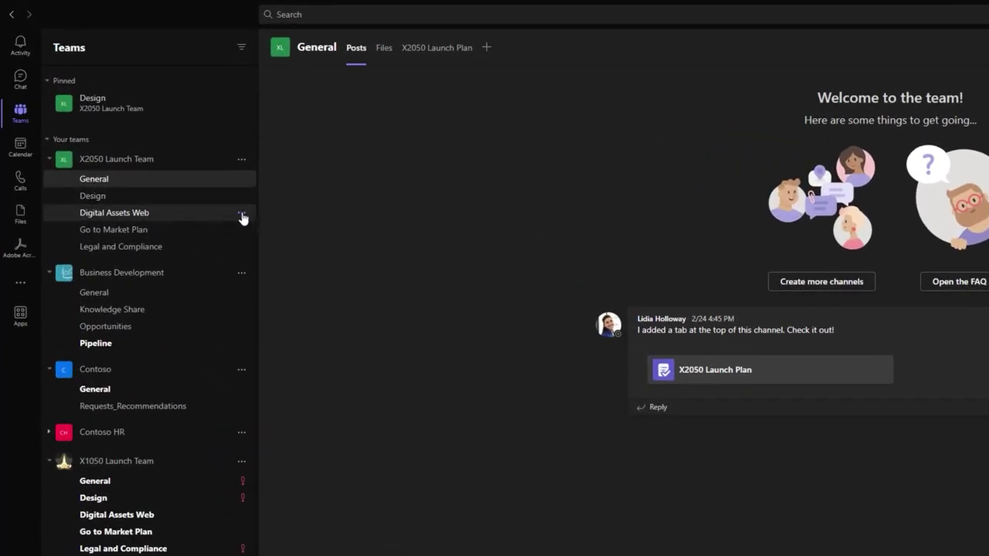
Step: Open the custom channel notification settings for the Digital Assets Web channel
{"action": "left_click", "coordinate": [242, 217]}
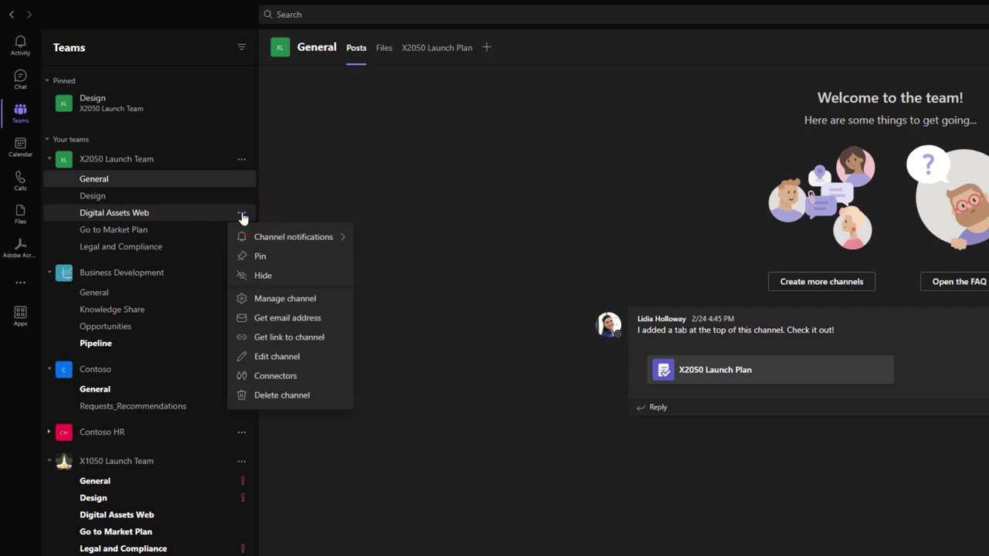
{"action": "left_click", "coordinate": [271, 244]}
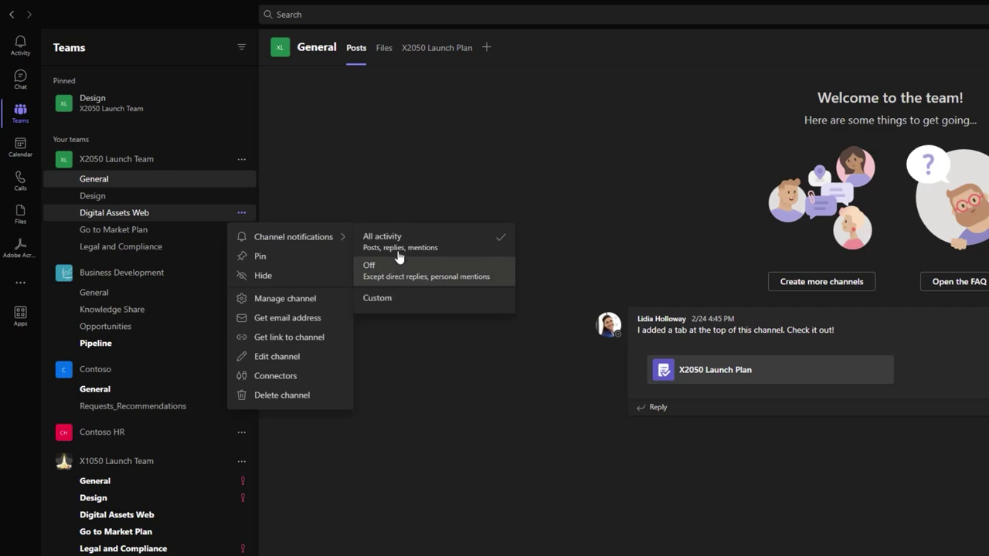
{"action": "left_click", "coordinate": [401, 305]}
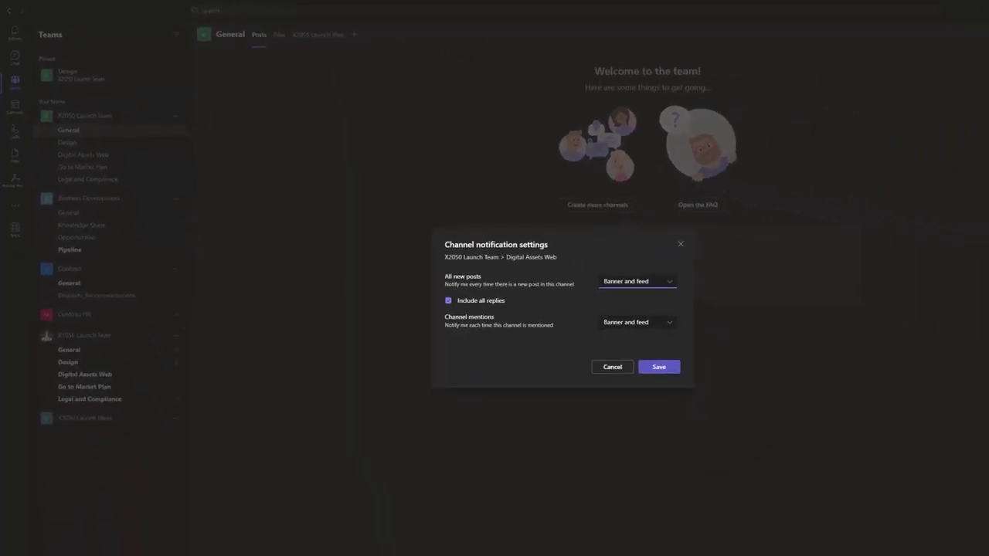
Step: Close the Digital Assets Web channel notification settings dialog without saving changes
{"action": "left_click", "coordinate": [683, 246]}
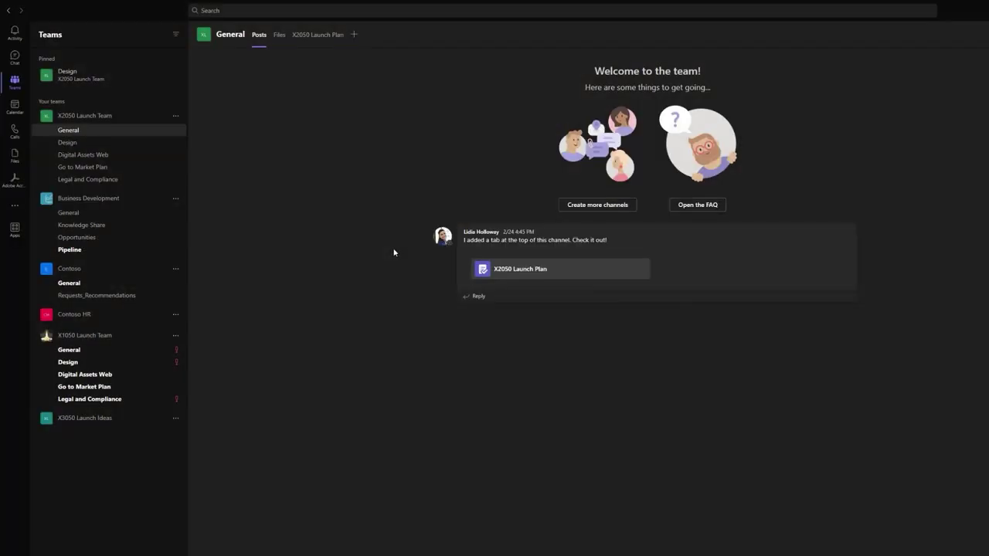